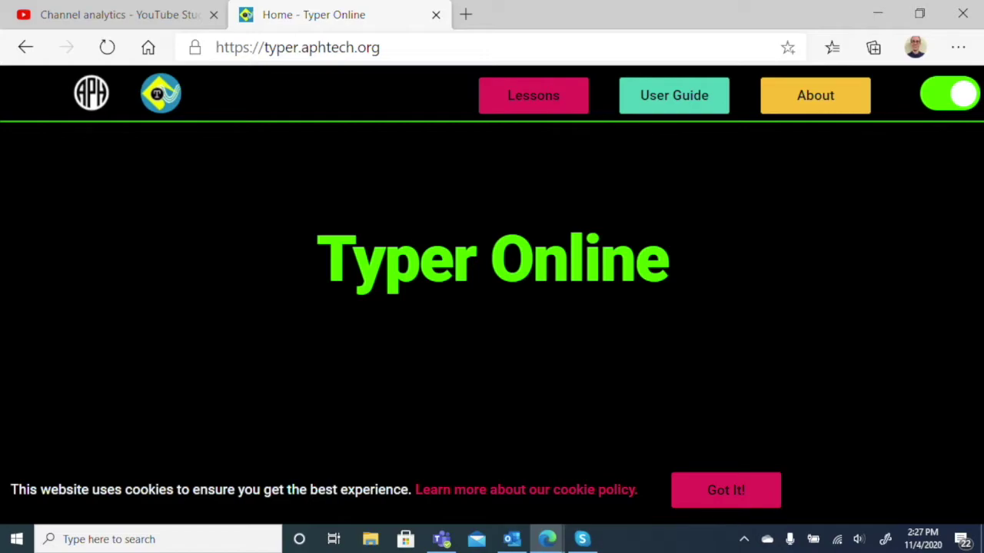
# Toggle light mode, switch back to dark high-contrast mode, and open the Lessons page
pyautogui.press('space')
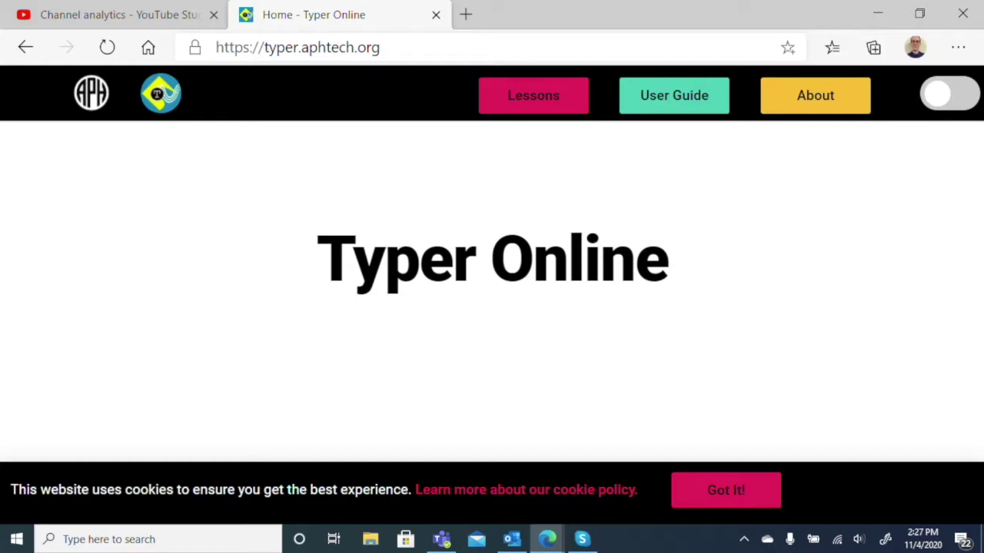
pyautogui.press('space')
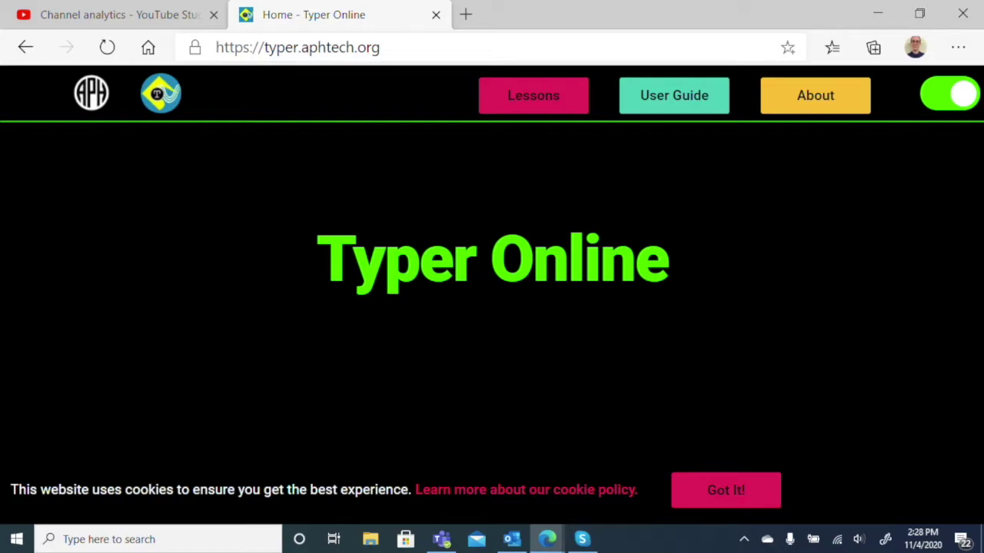
pyautogui.press('Tab')
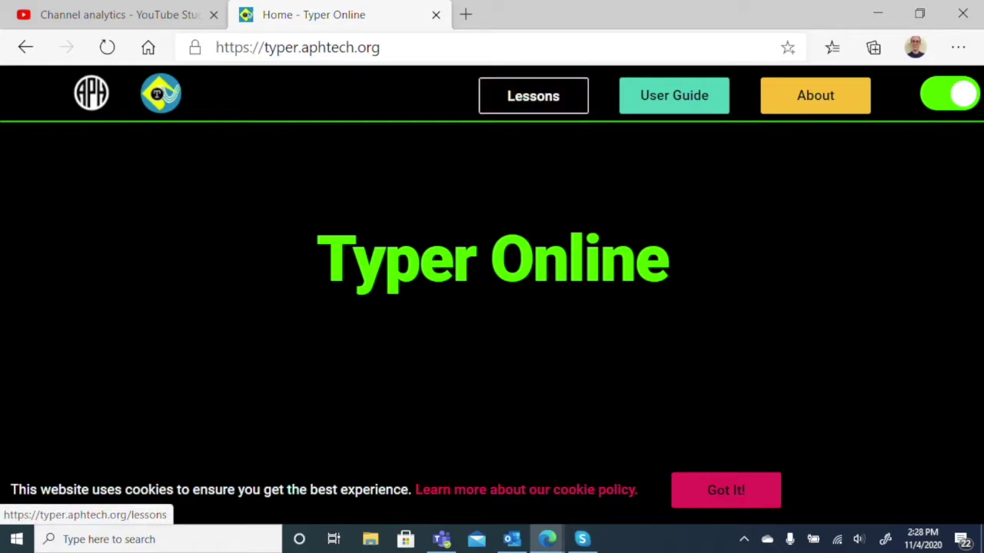
pyautogui.press('Return')
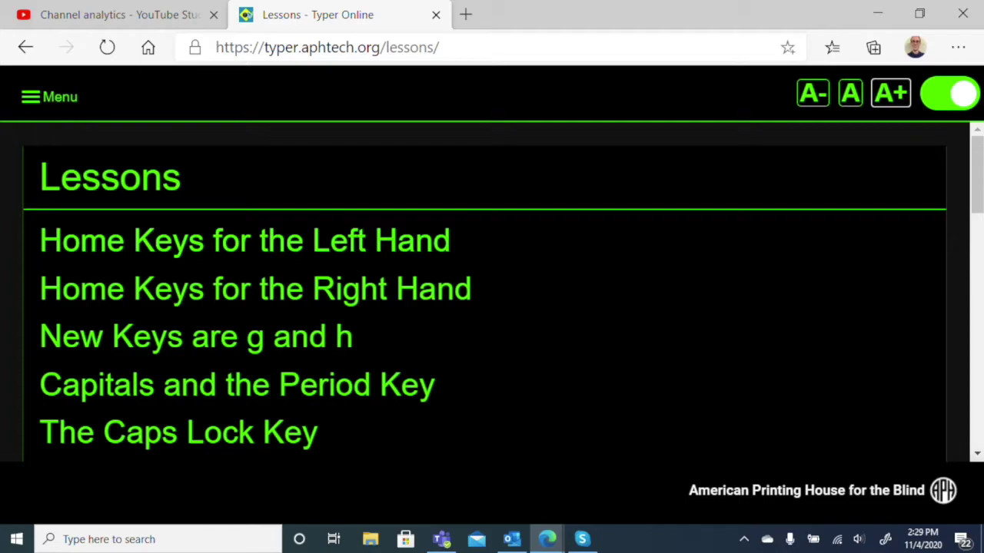
# Select the Home Keys for the Left Hand lesson in the list
pyautogui.click(244, 240)
# Open the Home Keys for the Left Hand lesson and read through its instructions
pyautogui.press('Return')
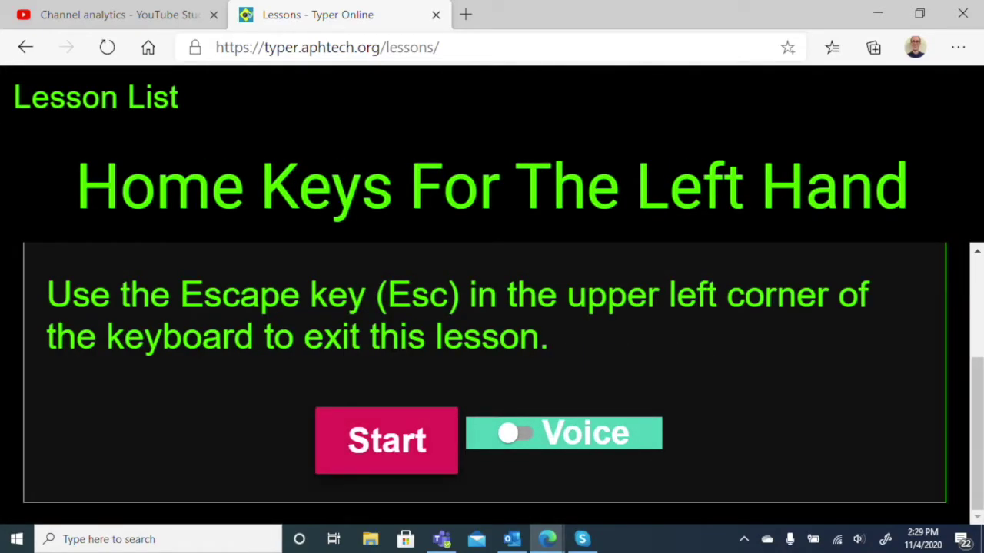
pyautogui.scroll(2, 492, 384)
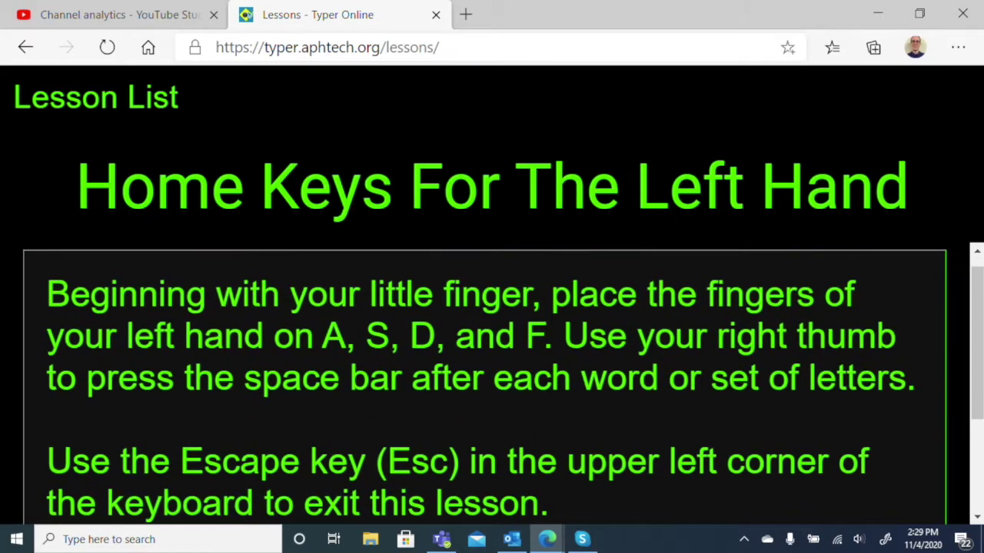
pyautogui.scroll(-2, 491, 384)
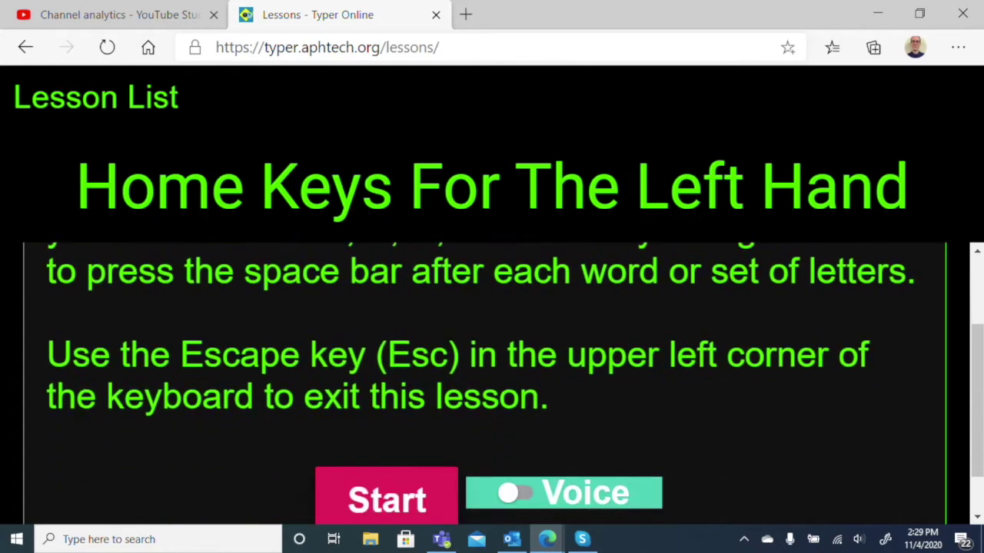
pyautogui.scroll(2, 492, 384)
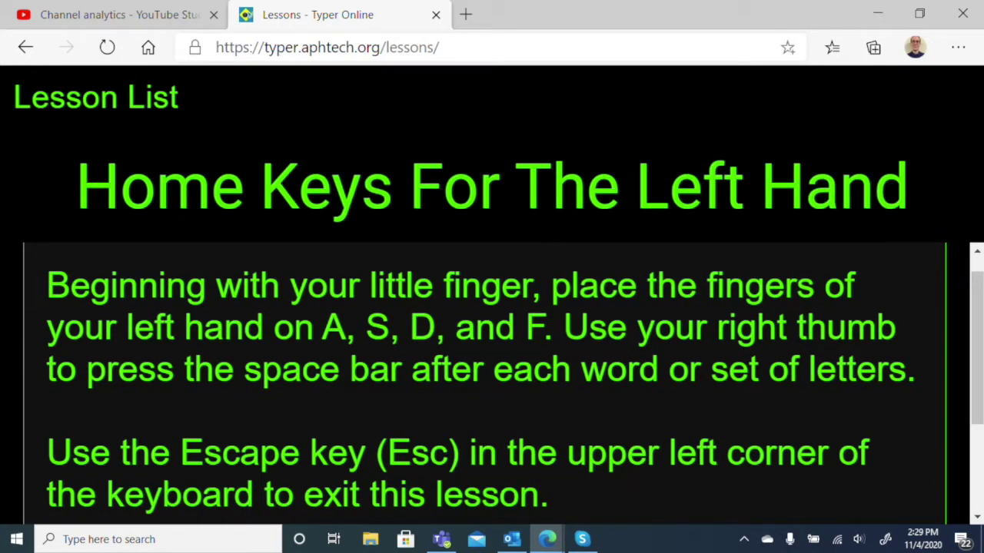
pyautogui.scroll(-1, 492, 385)
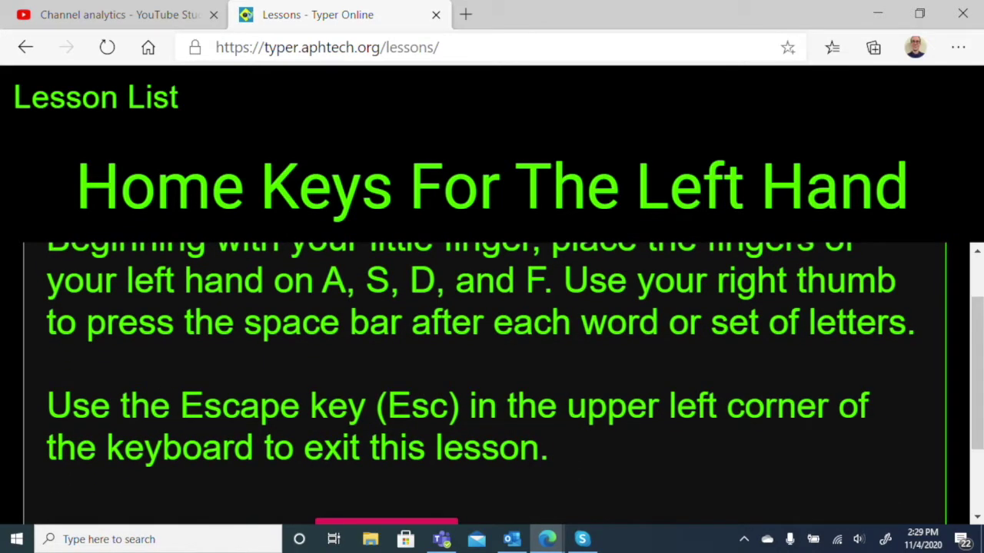
pyautogui.scroll(1, 492, 384)
pyautogui.scroll(-1, 491, 384)
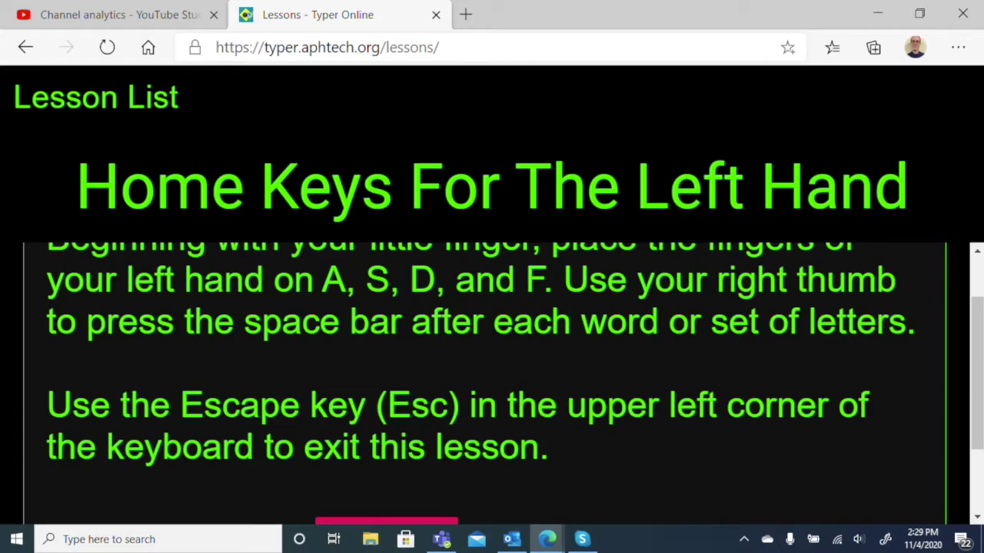
pyautogui.scroll(-1, 491, 384)
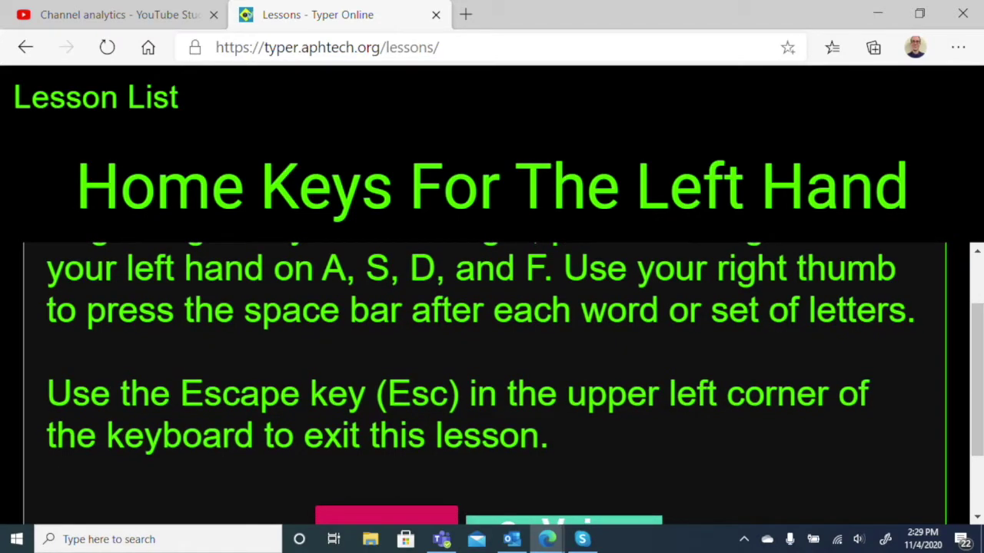
pyautogui.scroll(-1, 492, 385)
pyautogui.scroll(-2, 491, 384)
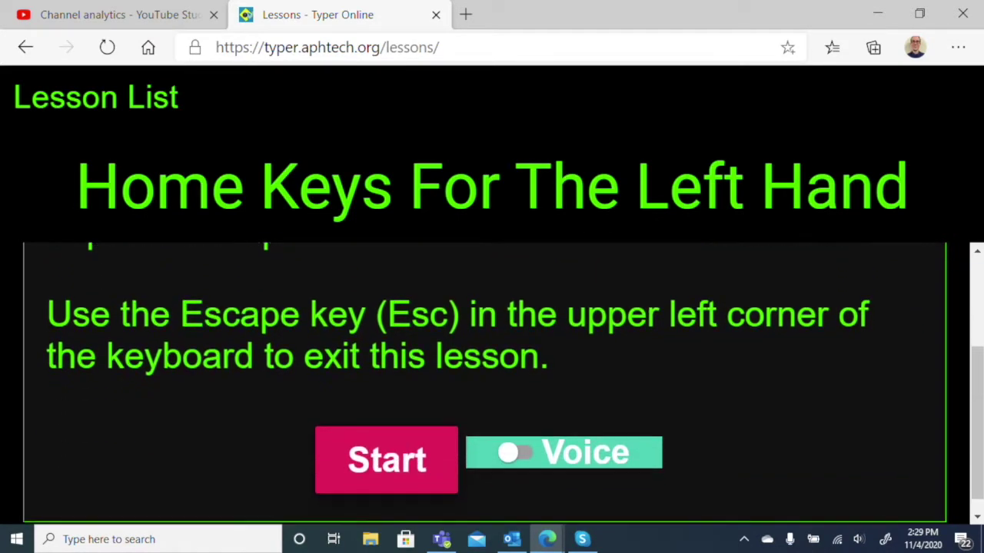
pyautogui.scroll(-1, 491, 385)
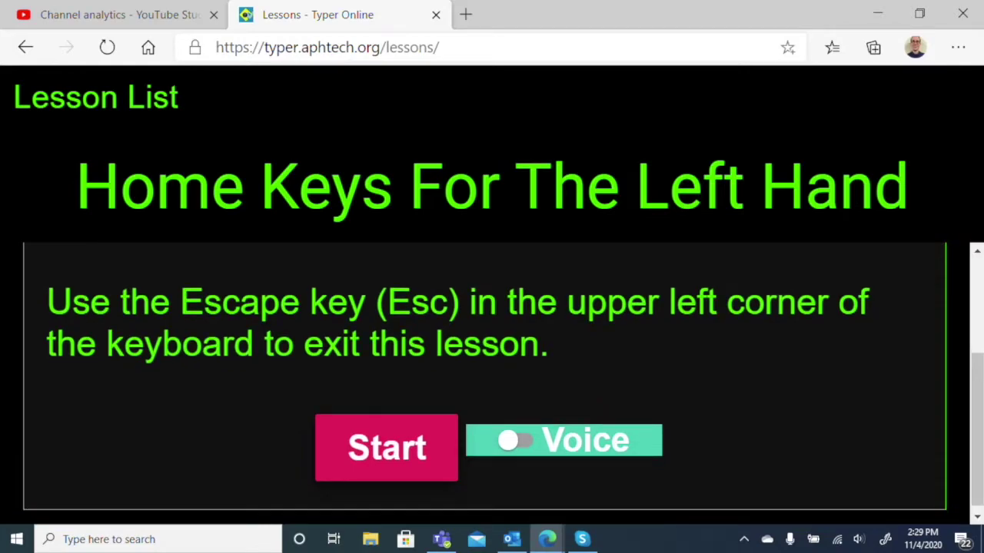
# Turn on spoken voice for the lesson and move focus to the start option
pyautogui.press('Tab')
pyautogui.press('space')
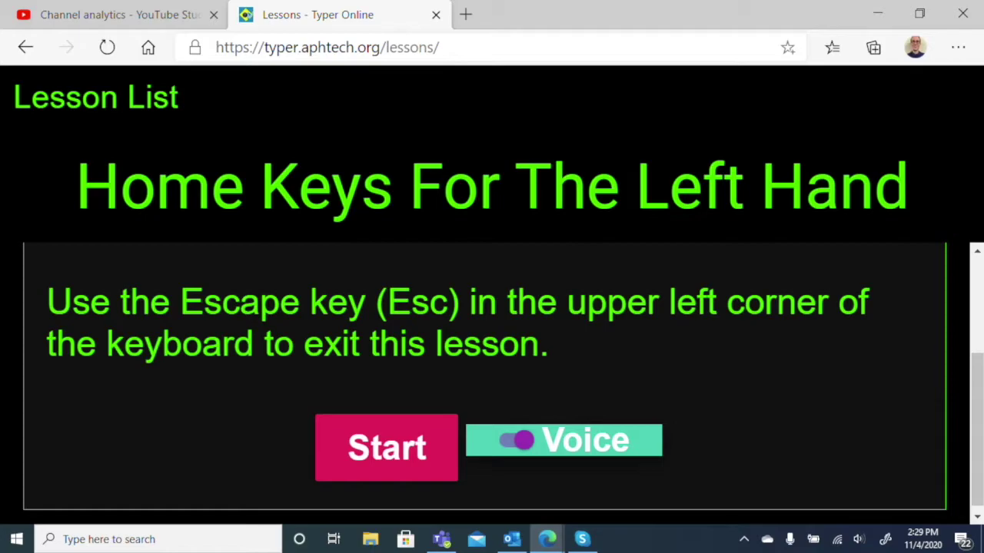
pyautogui.scroll(1, 484, 376)
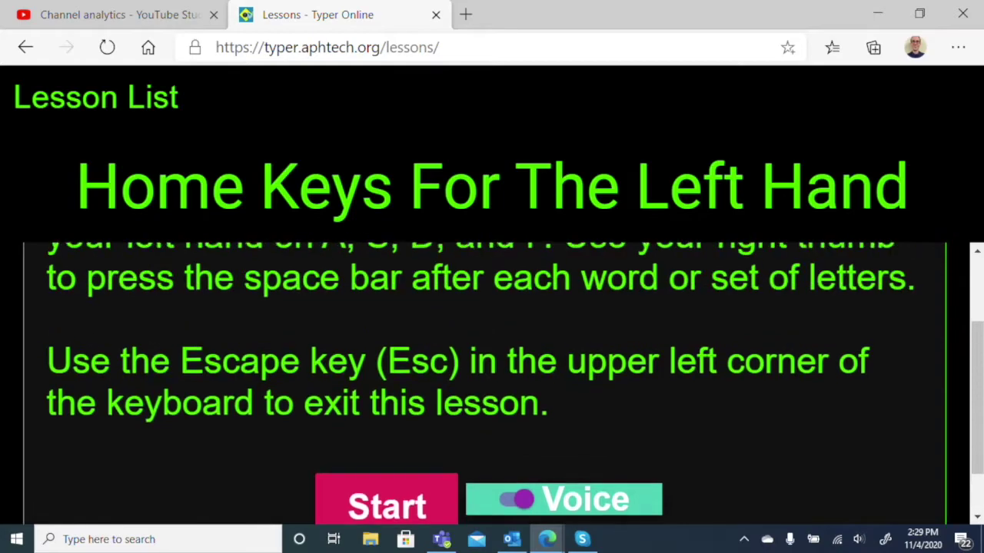
pyautogui.scroll(-1, 496, 377)
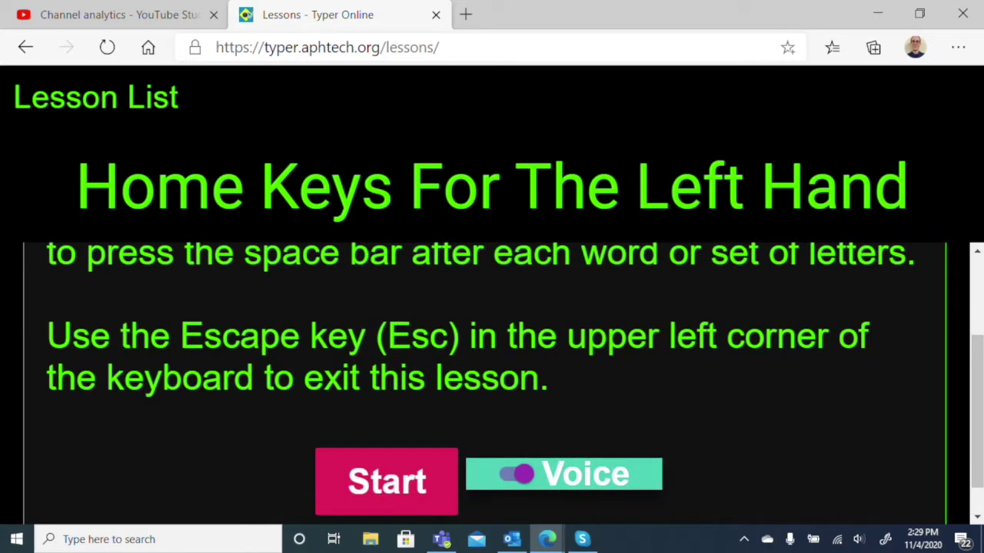
pyautogui.scroll(-1, 484, 384)
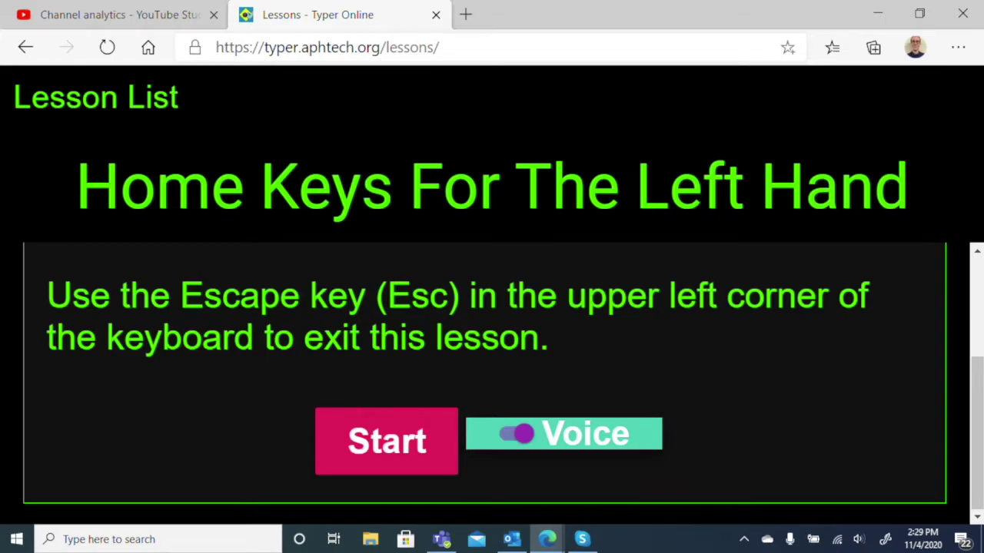
pyautogui.press('Tab')
# Start the lesson, type 'asd' for the asdf drill, and exit to the results
pyautogui.press('Return')
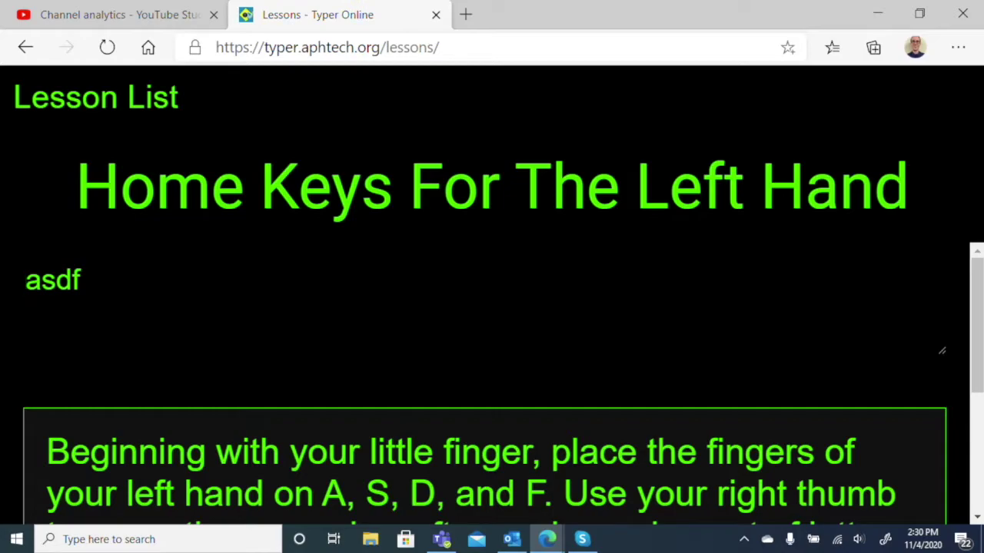
pyautogui.write('asd')
pyautogui.click(26, 280)
pyautogui.press('Escape')
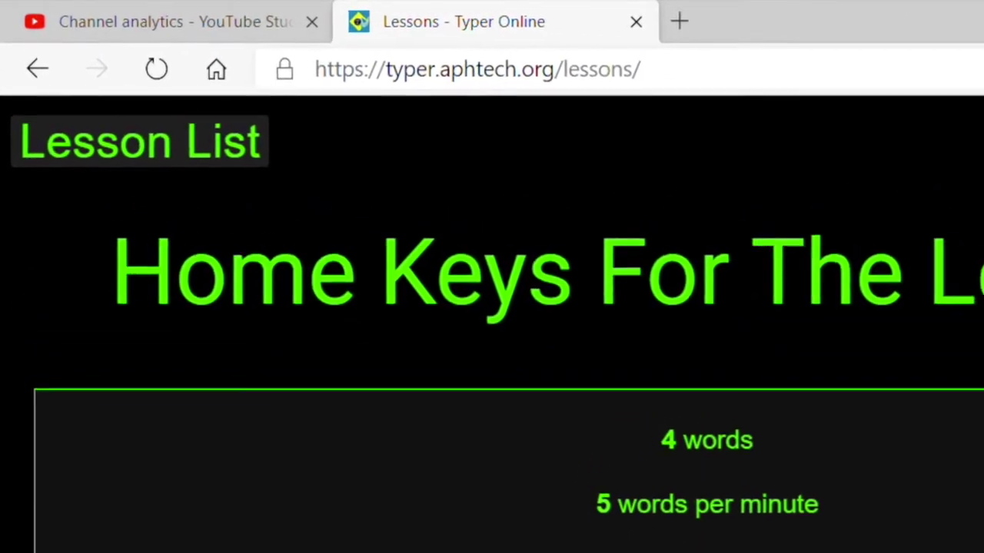
# Return from the lesson results to the Lessons list
pyautogui.press('Return')
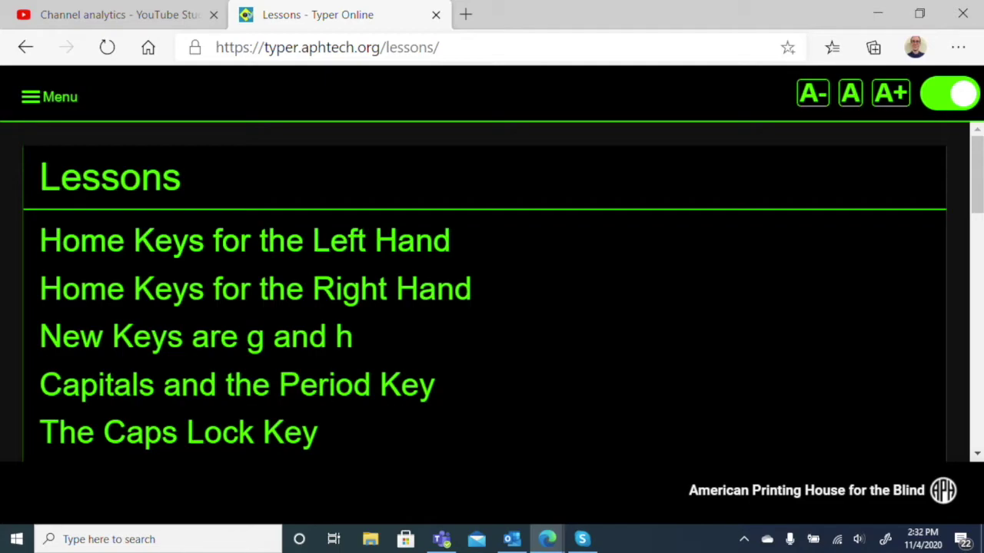
# Open the site navigation drawer and close it again
pyautogui.press('Tab')
pyautogui.press('Return')
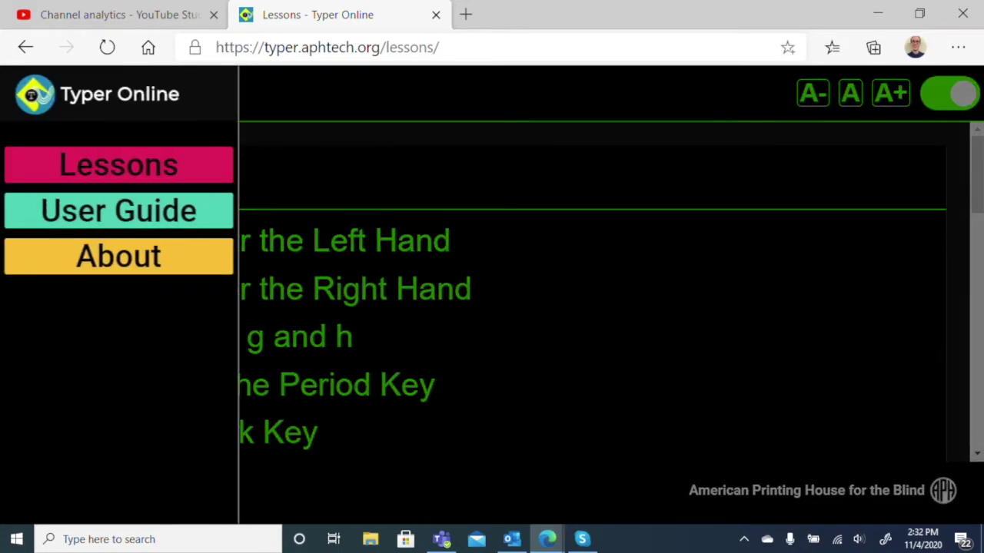
pyautogui.press('Escape')
# Load the site root typer.aphtech.org by removing '/lessons/' from the address
pyautogui.hotkey('ctrl', 'l')
pyautogui.press('End')
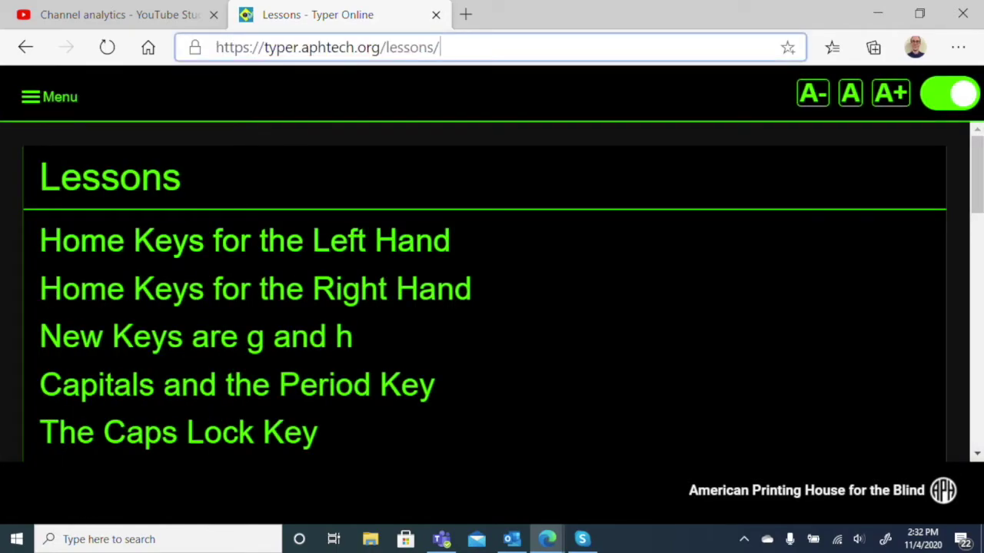
pyautogui.press('BackSpace')
pyautogui.press('BackSpace')
pyautogui.press('BackSpace')
pyautogui.press('BackSpace')
pyautogui.press('BackSpace')
pyautogui.press('BackSpace')
pyautogui.press('BackSpace')
pyautogui.press('BackSpace')
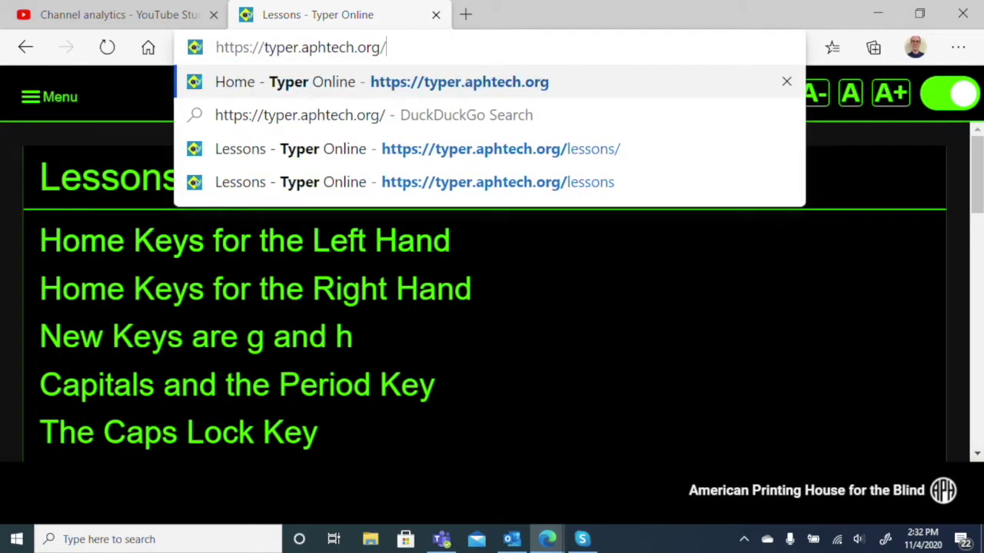
pyautogui.press('Return')
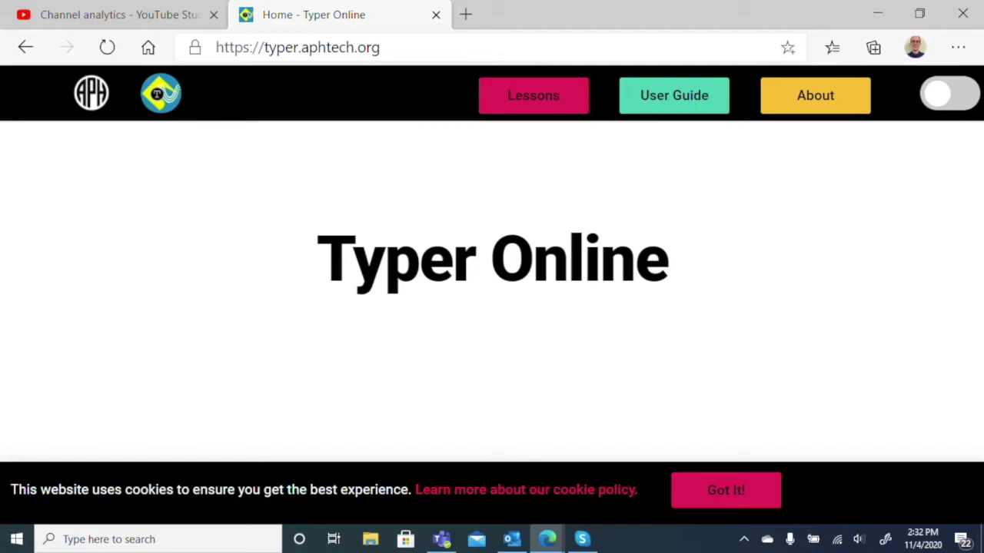
pyautogui.press('Tab')
pyautogui.hotkey('shift', 'Tab')
pyautogui.hotkey('shift', 'Tab')
pyautogui.hotkey('shift', 'Tab')
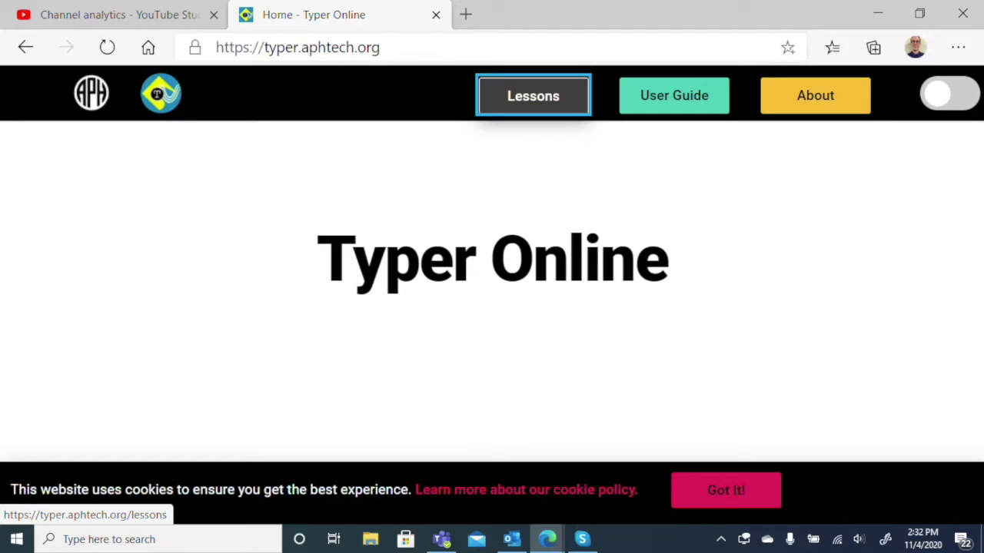
# Open the Lessons page and choose Home Keys for the Right Hand
pyautogui.press('Return')
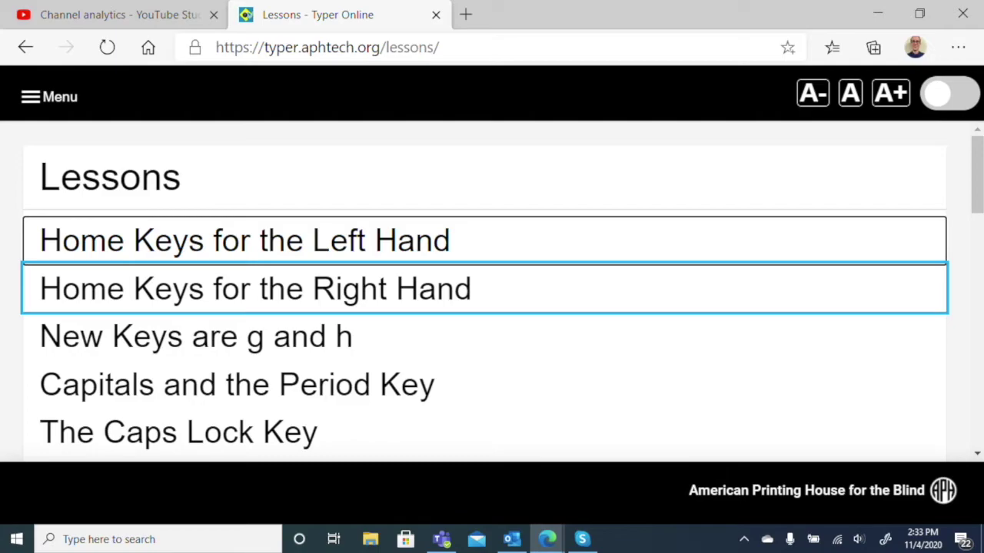
pyautogui.press('Return')
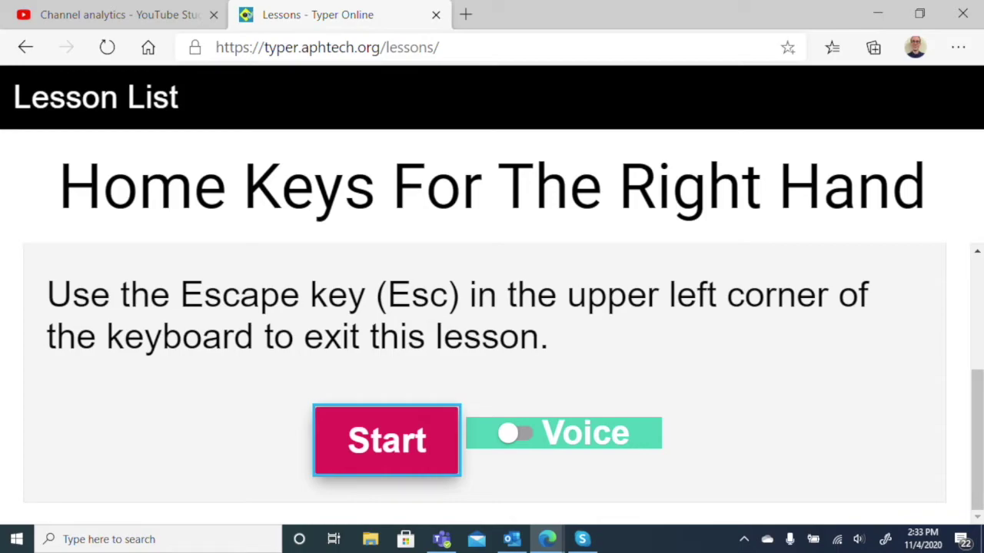
pyautogui.scroll(2, 492, 384)
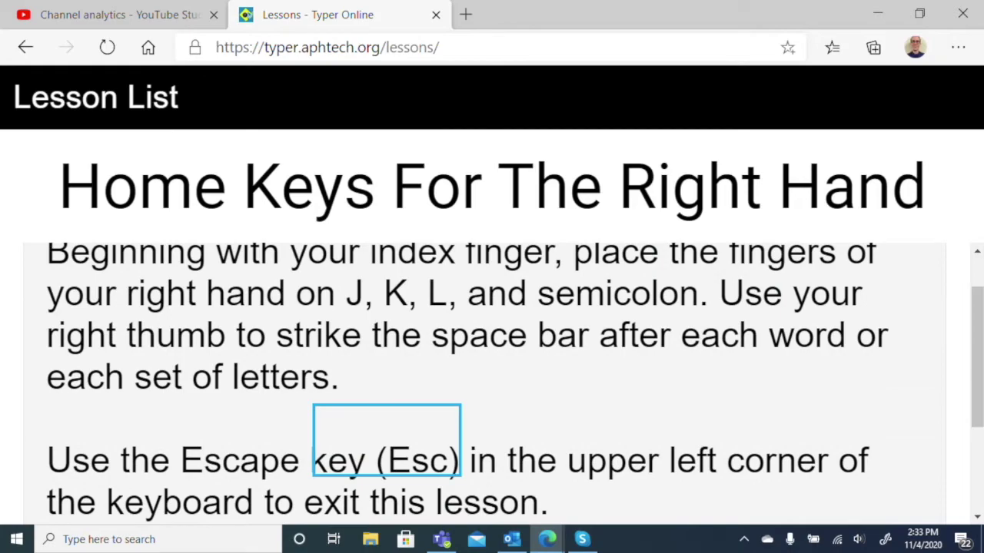
pyautogui.scroll(-1, 387, 439)
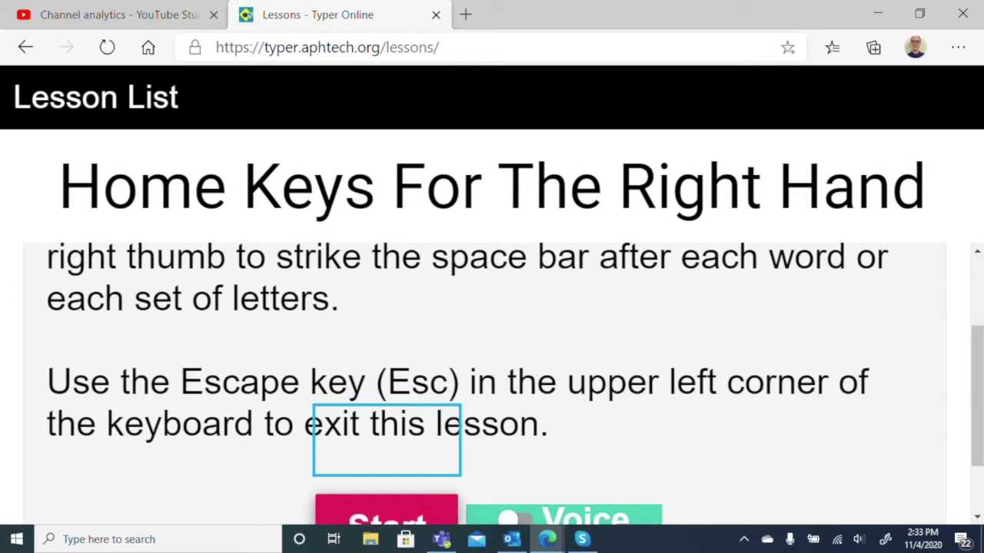
pyautogui.scroll(-1, 386, 440)
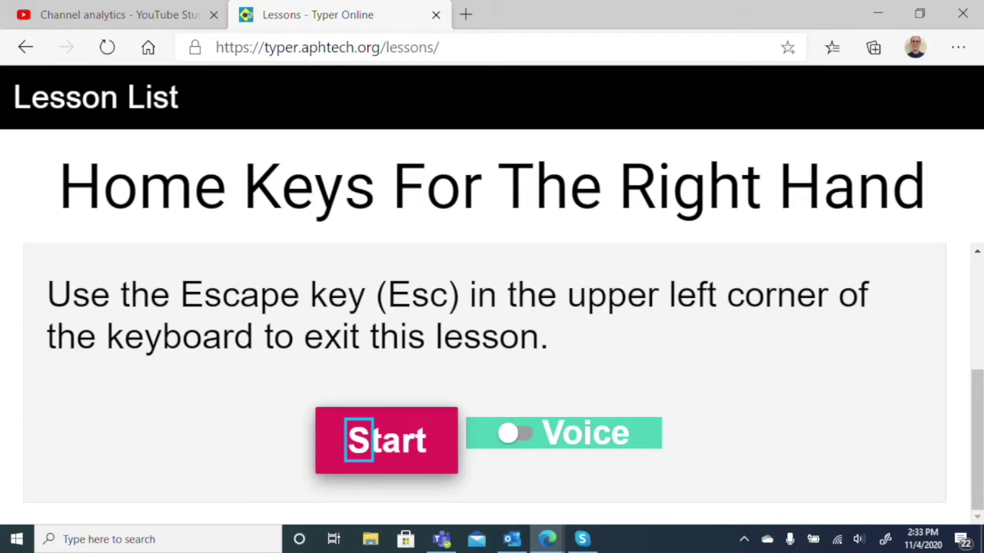
# Start the right-hand lesson, type ';lkj' for each jkl; line, then end it for results
pyautogui.press('Return')
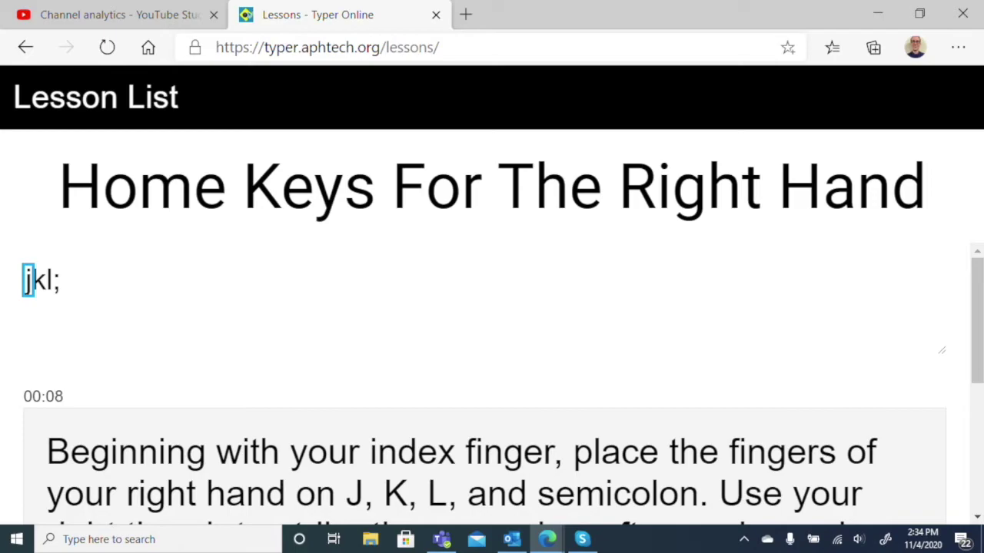
pyautogui.press('Right')
pyautogui.press('Right')
pyautogui.press('Right')
pyautogui.press('Right')
pyautogui.write(';lkj')
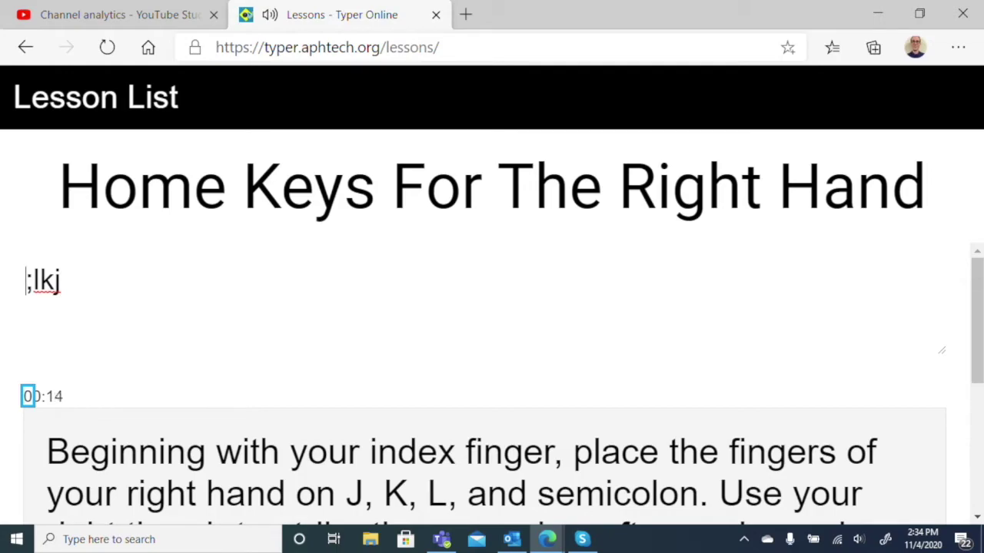
pyautogui.press('Right')
pyautogui.press('Right')
pyautogui.press('Right')
pyautogui.press('Right')
pyautogui.press('Home')
pyautogui.write(';')
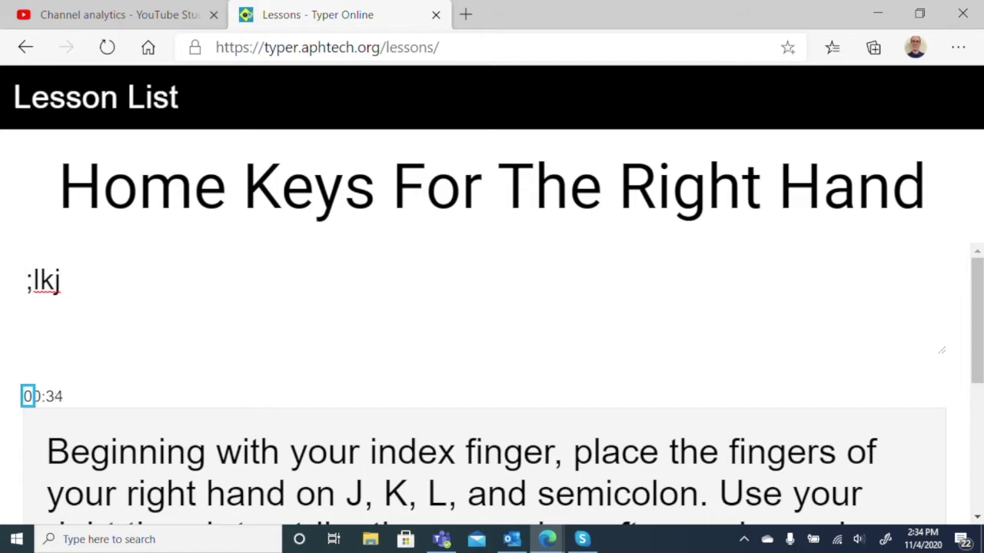
pyautogui.write('lkj')
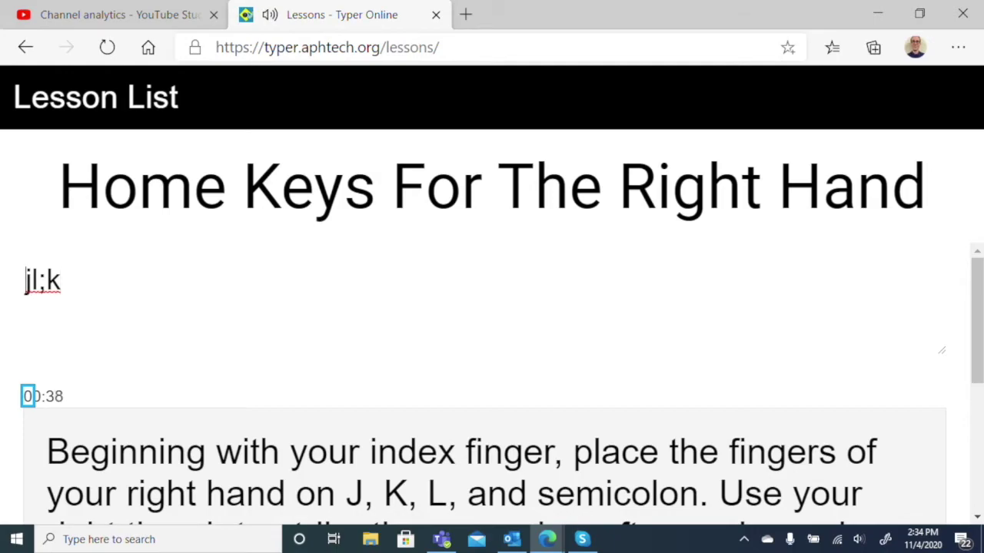
pyautogui.press('Escape')
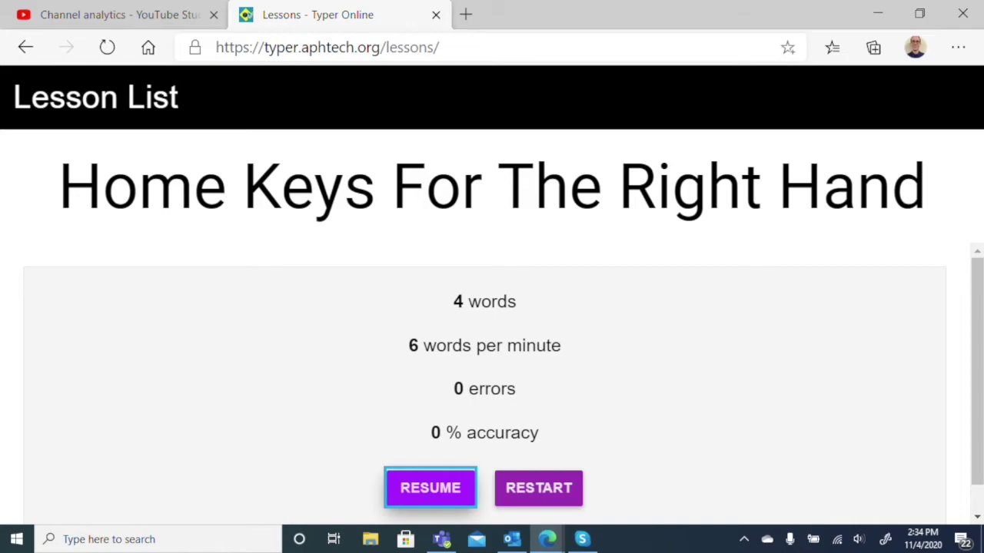
pyautogui.press('Right')
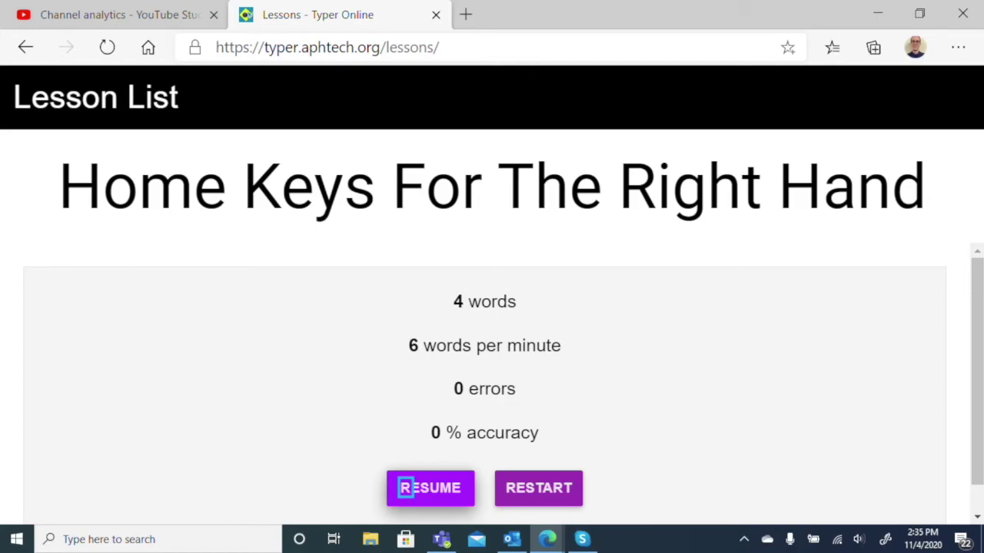
pyautogui.press('Tab')
pyautogui.press('Return')
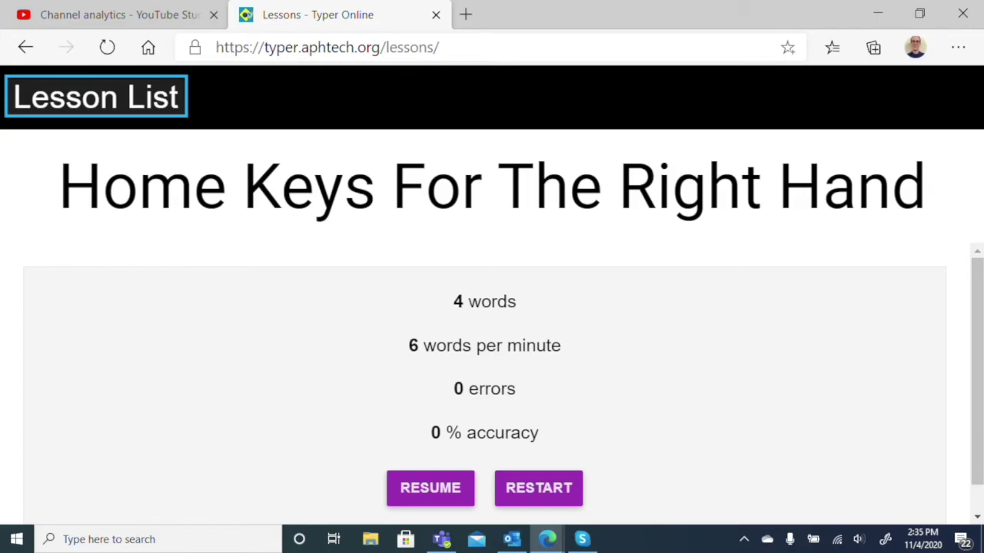
# Go back from the right-hand lesson results to the Lessons list
pyautogui.press('Return')
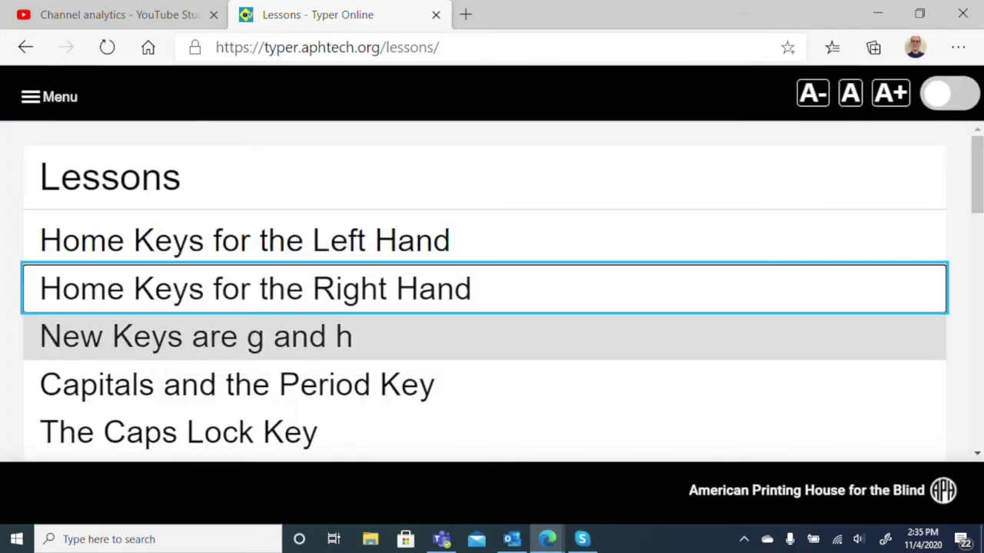